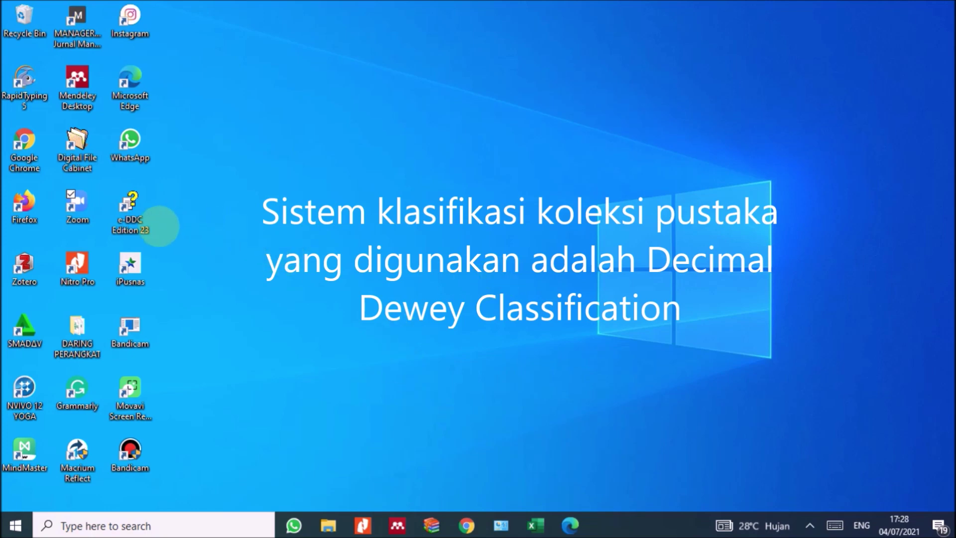
Step: Open e-DDC Edition 23 in a maximized window and display the 000 Generalities (Karya Umum) class, continuing past the script error
click(133, 224)
double_click(132, 224)
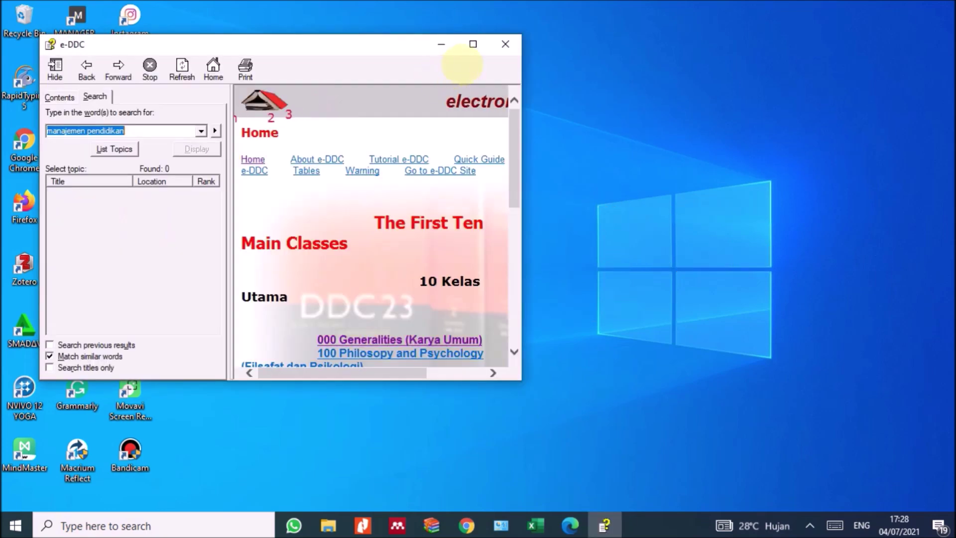
click(473, 43)
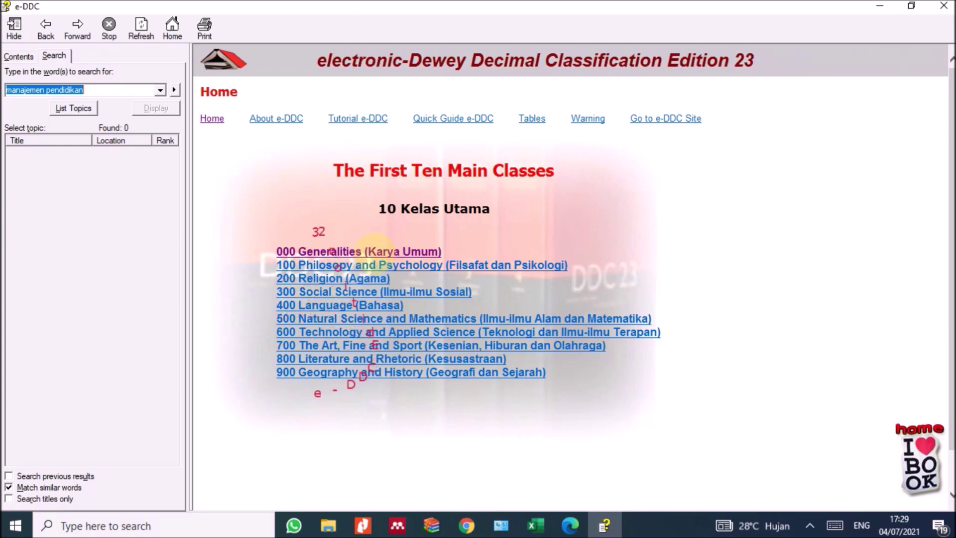
click(377, 247)
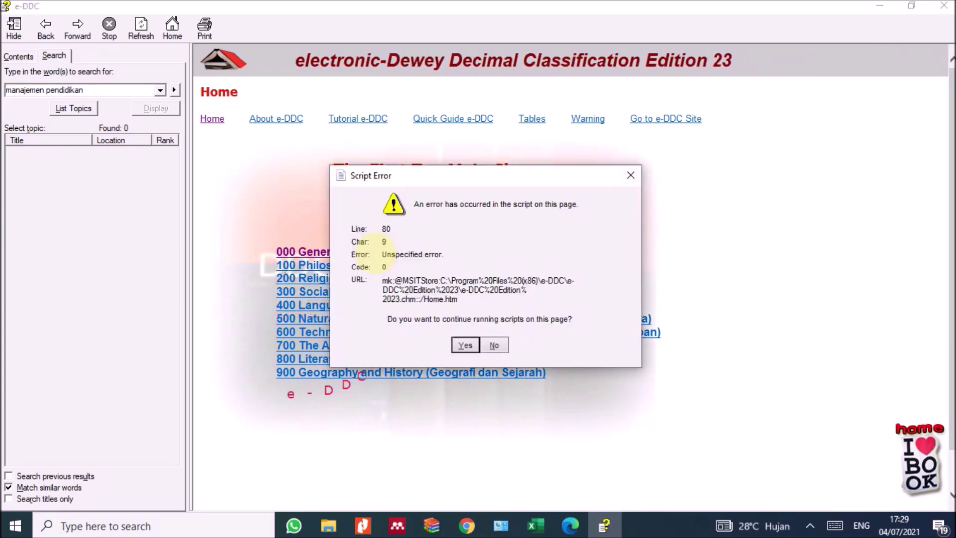
click(457, 342)
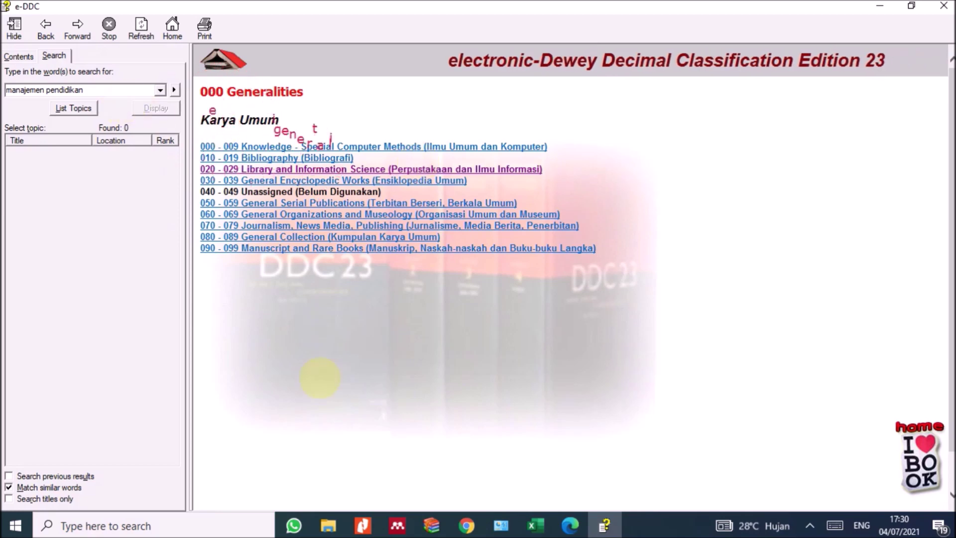
Step: Switch to File Explorer and open the book cover image buku 7_1.jpg from the SLIMS\Bahan Pustaka folder on Local Disk (M:)
click(328, 524)
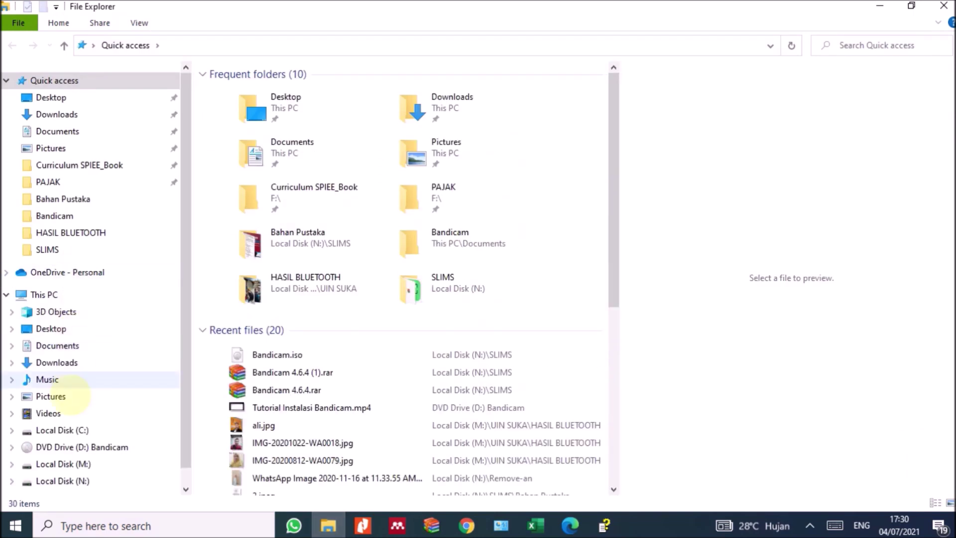
click(78, 465)
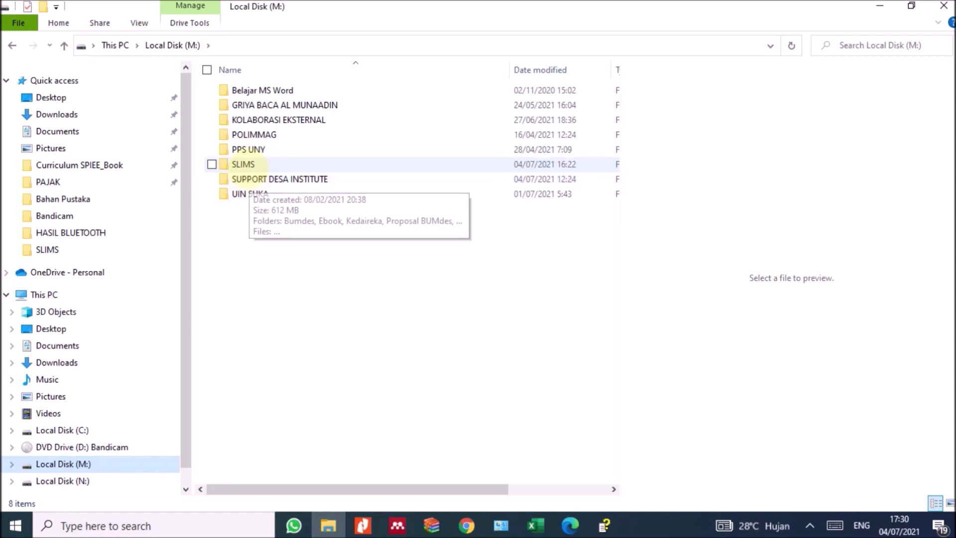
double_click(243, 164)
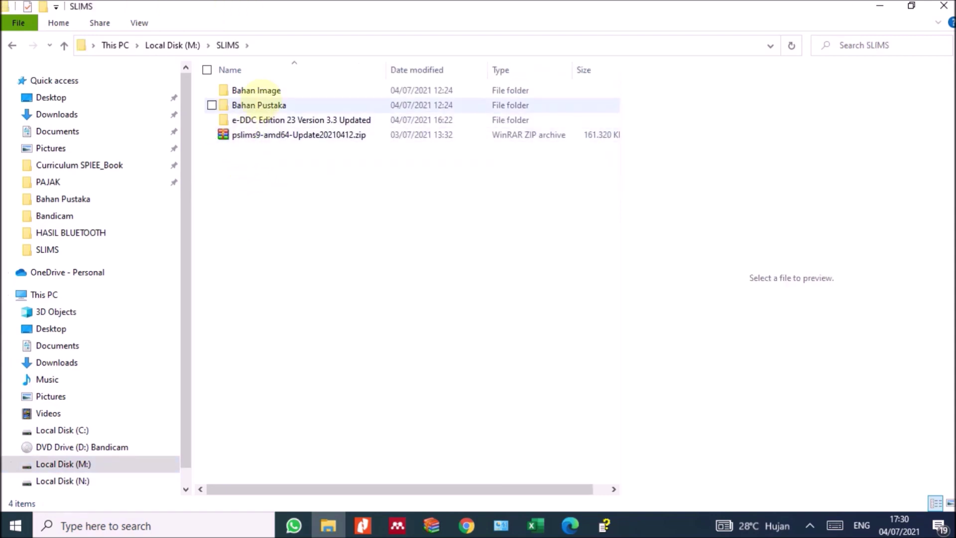
click(264, 102)
double_click(264, 103)
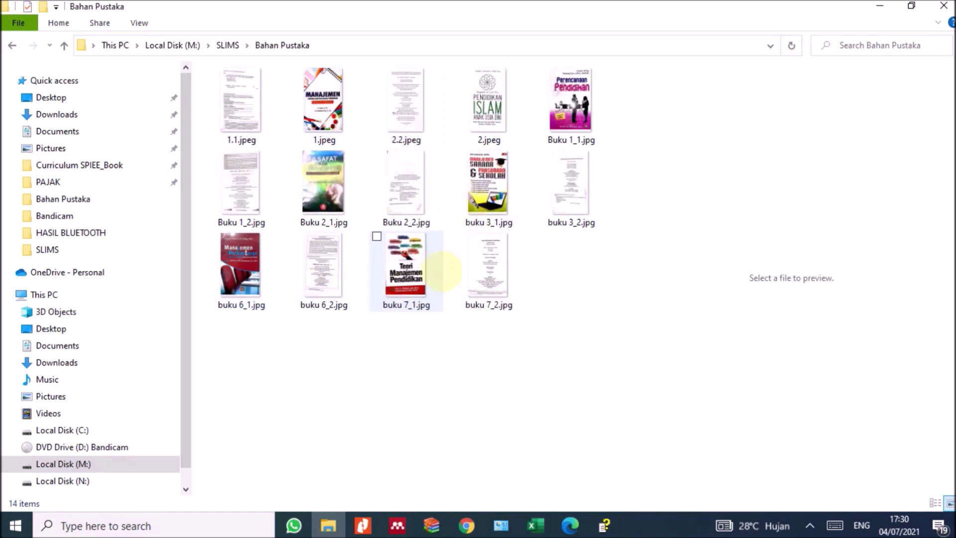
click(407, 275)
double_click(407, 276)
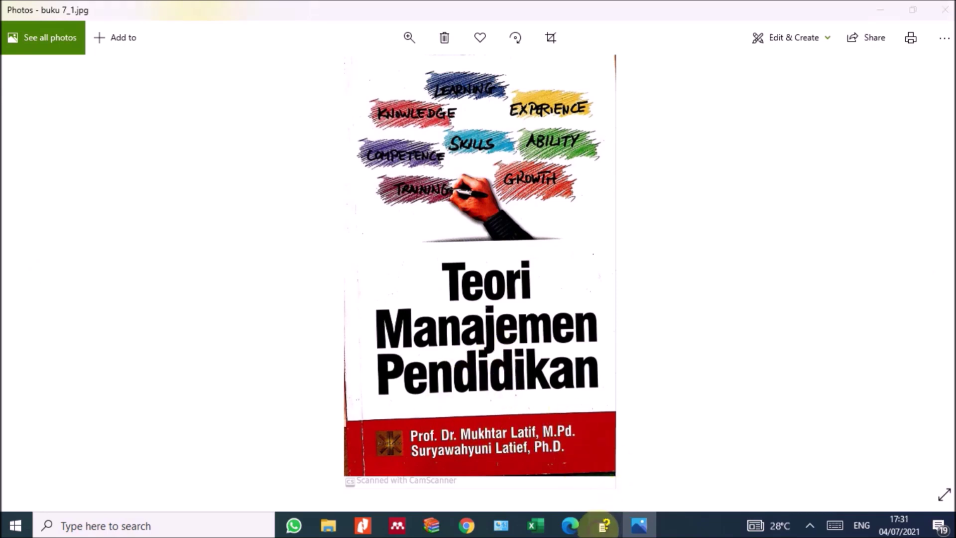
Step: Switch back to e-DDC, search for "manajemen" and display the 650 - 659 Manajemen topic
click(604, 525)
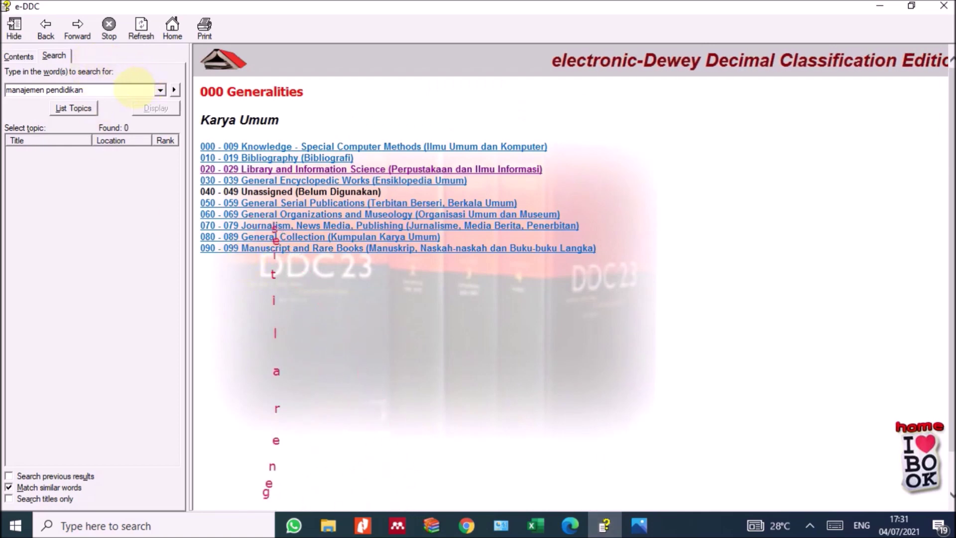
triple_click(134, 89)
text(manajemen)
key(Return)
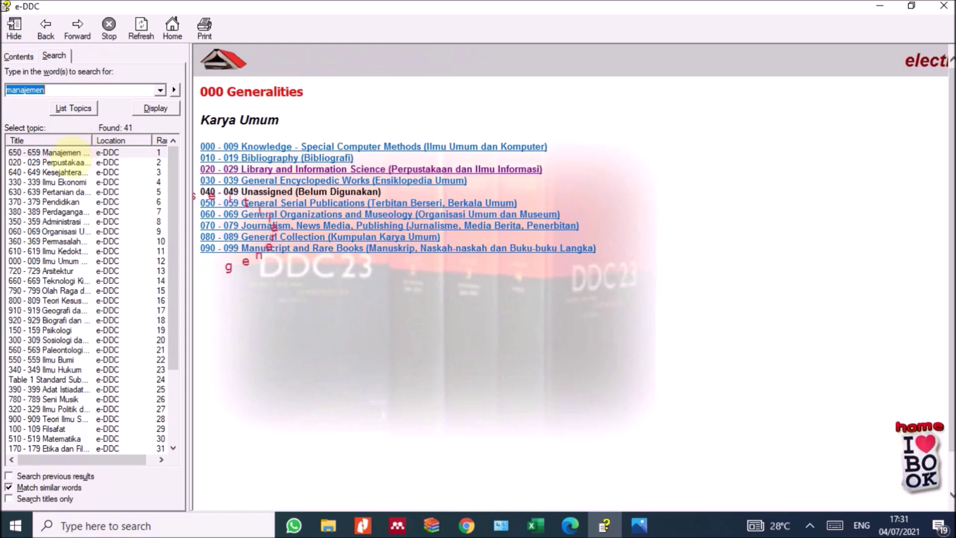
double_click(64, 152)
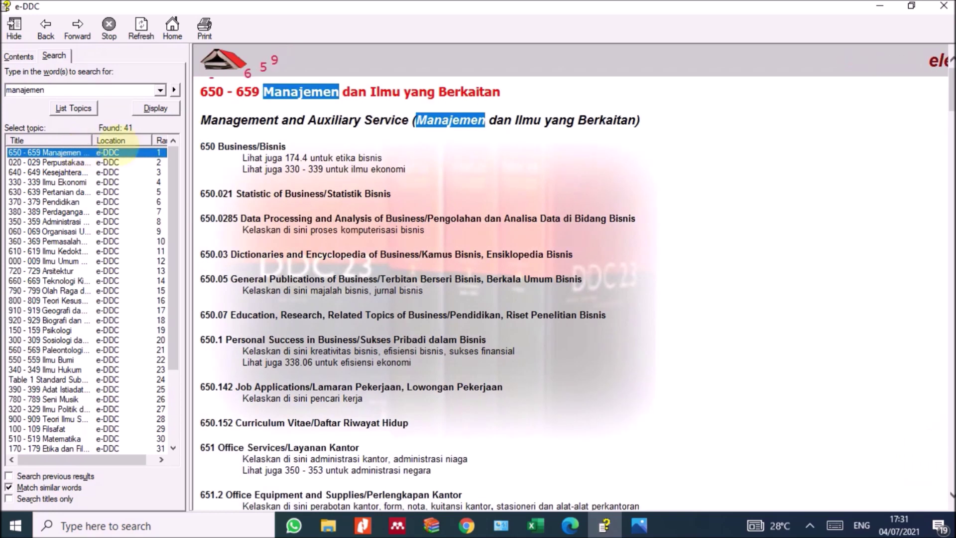
Step: Examine the 650 and 651 entries of the management topic and check them against the title on the open book cover
scroll(680, 261, down, 1)
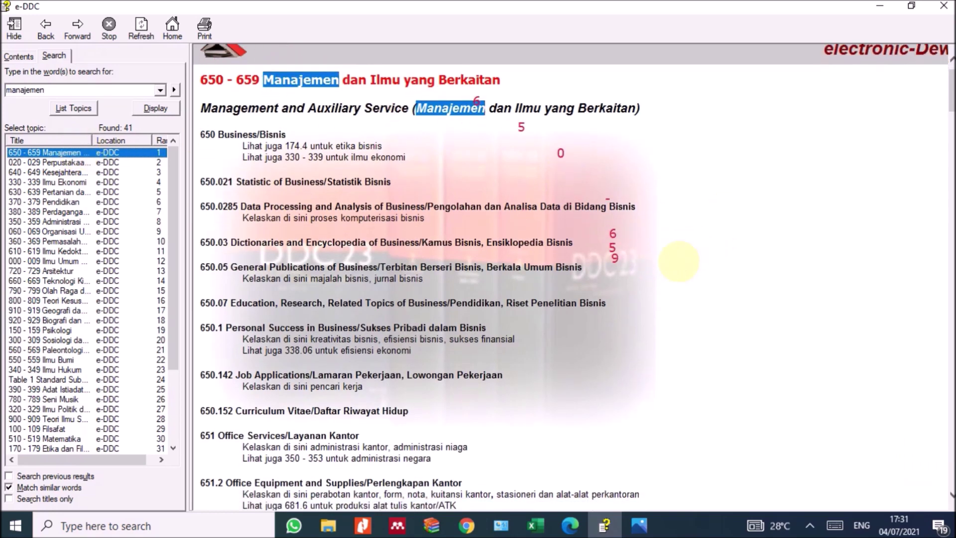
scroll(679, 261, up, 1)
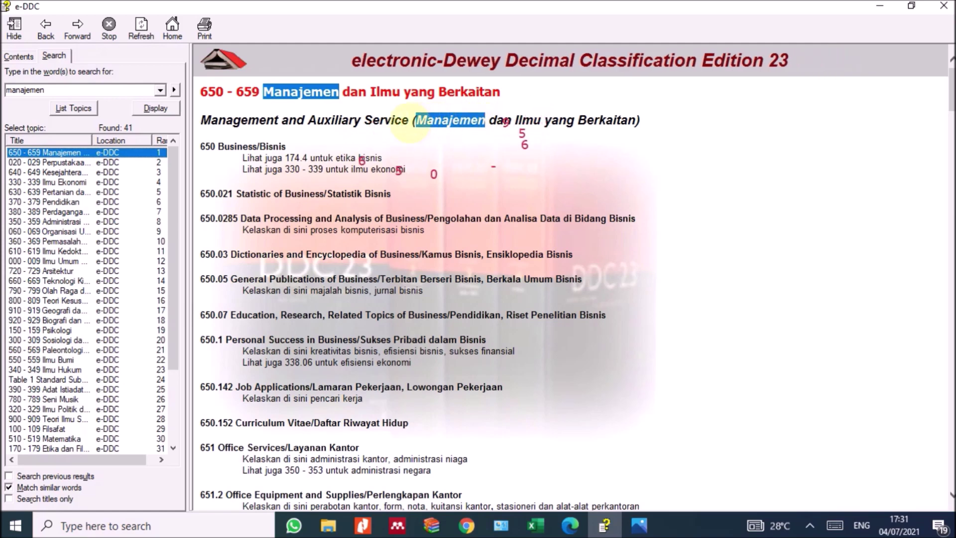
scroll(545, 184, down, 3)
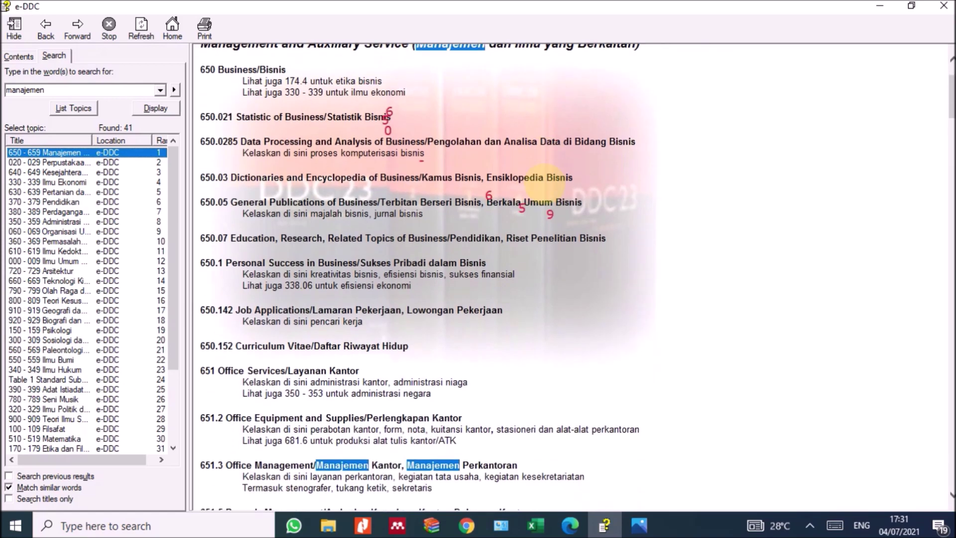
scroll(545, 183, down, 2)
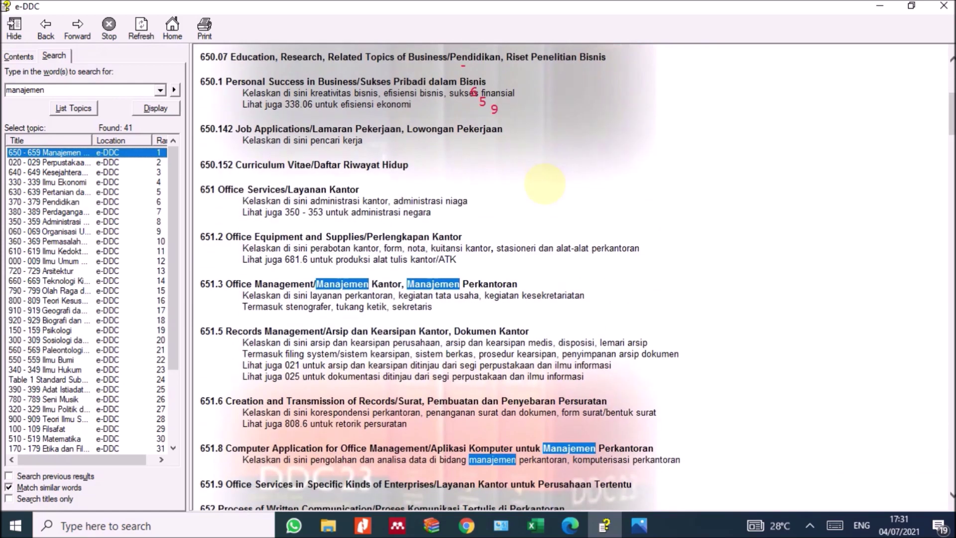
scroll(545, 183, down, 2)
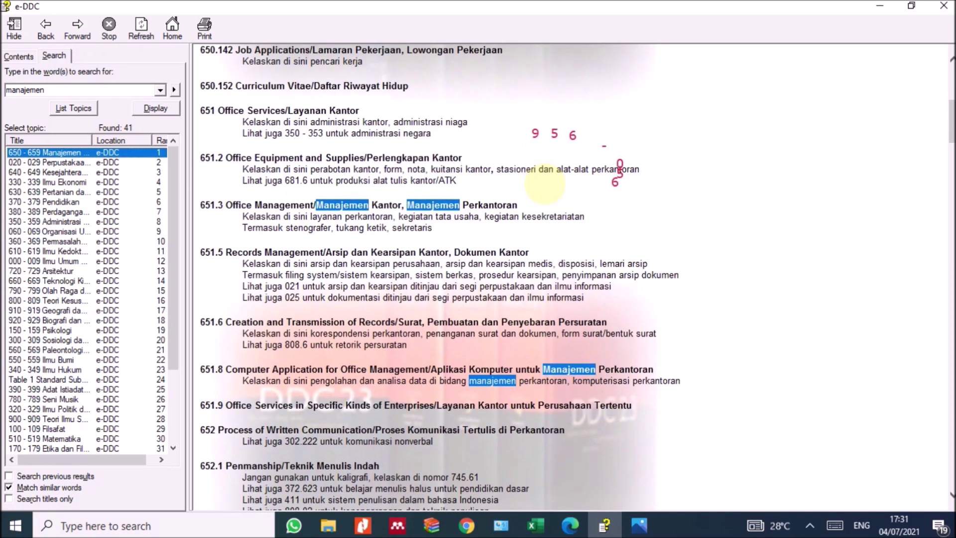
click(639, 526)
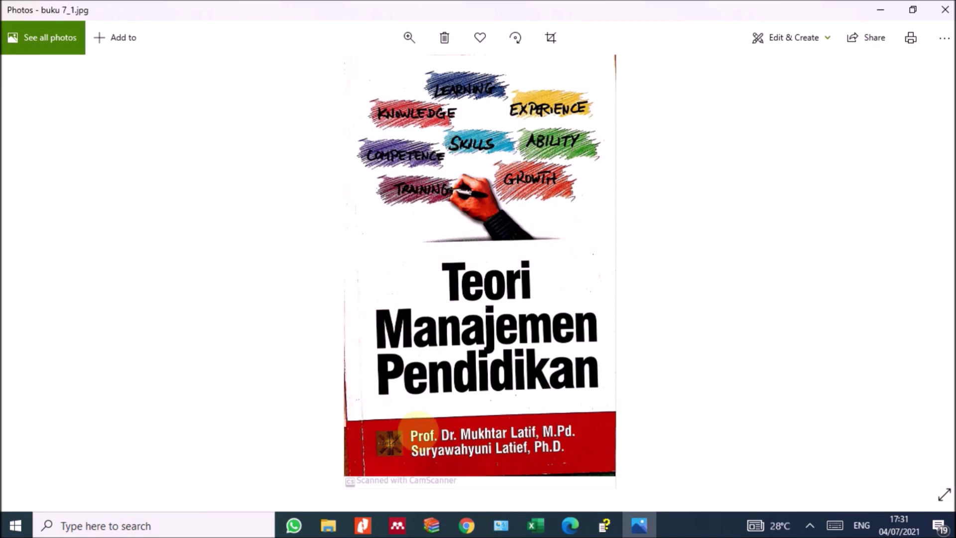
click(604, 525)
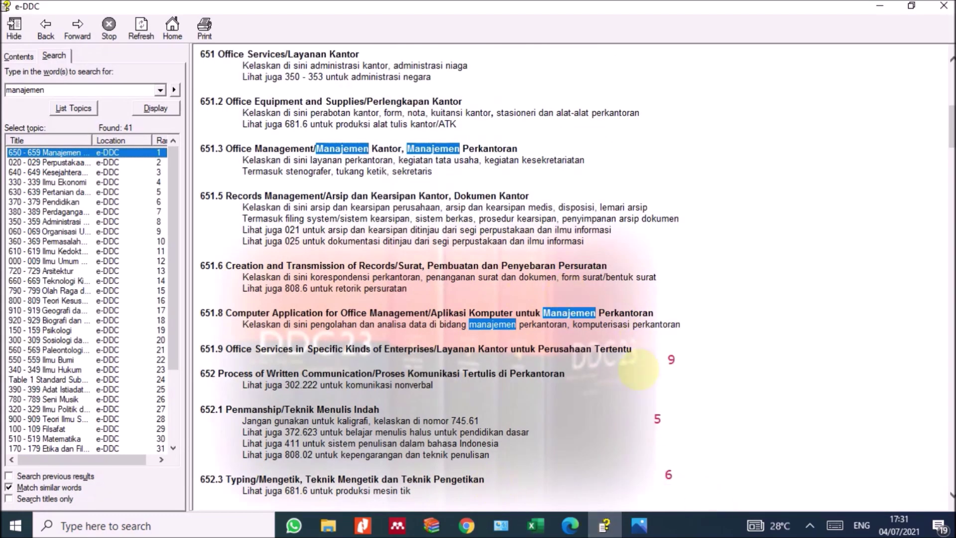
Step: Read on through the 652 to 658 entries of the management topic to look for a class number on management theory
scroll(639, 369, down, 1)
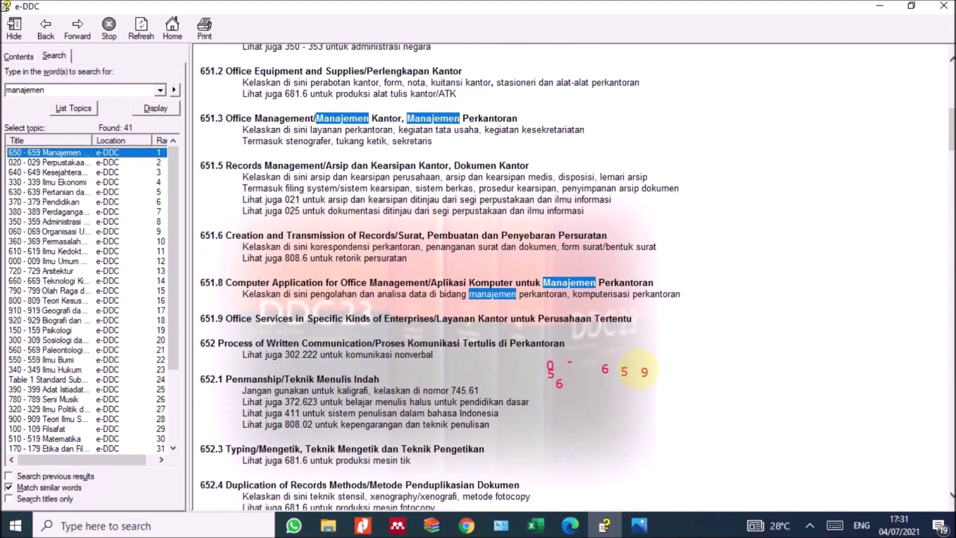
scroll(637, 371, down, 2)
scroll(639, 370, down, 3)
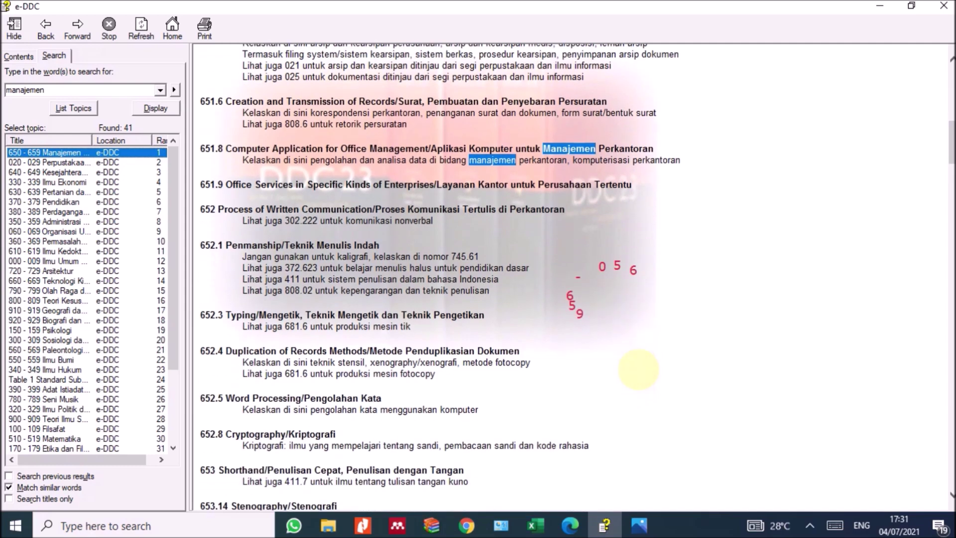
scroll(638, 369, down, 2)
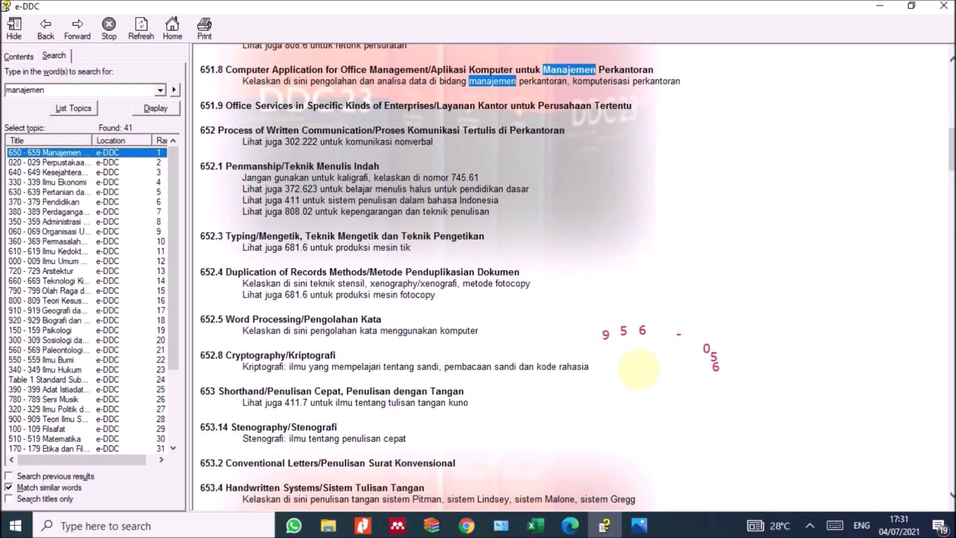
scroll(639, 370, down, 2)
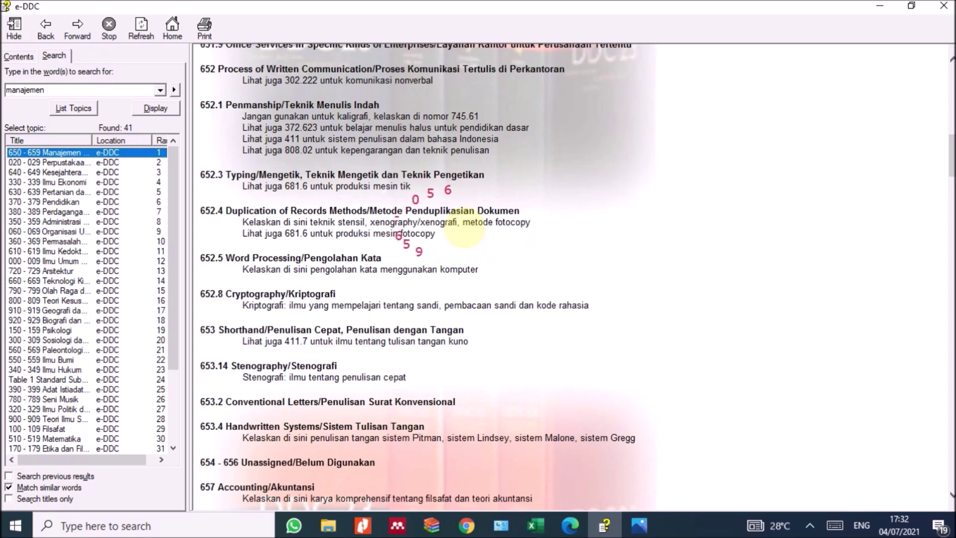
scroll(464, 233, down, 2)
scroll(464, 229, down, 2)
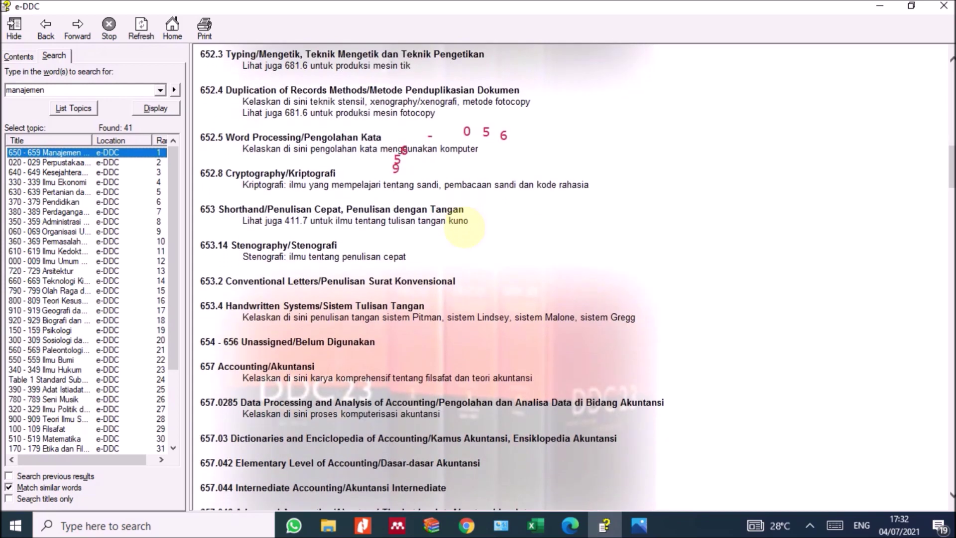
scroll(464, 228, down, 2)
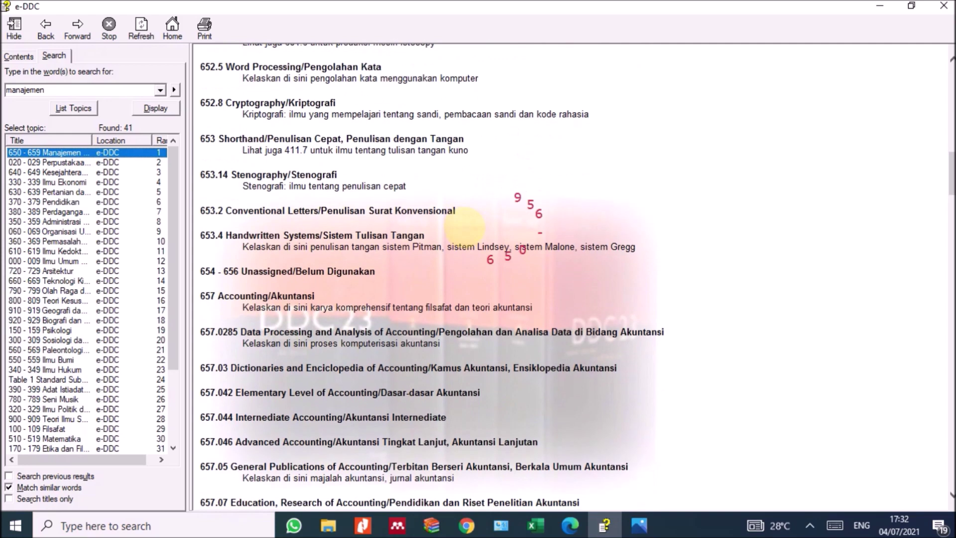
scroll(465, 338, down, 2)
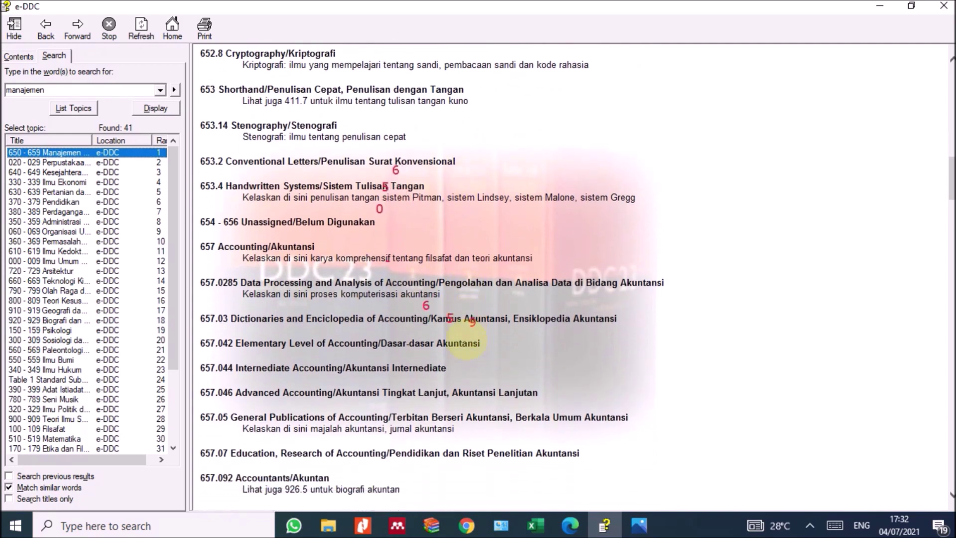
scroll(466, 339, down, 2)
scroll(465, 339, down, 4)
scroll(466, 338, down, 3)
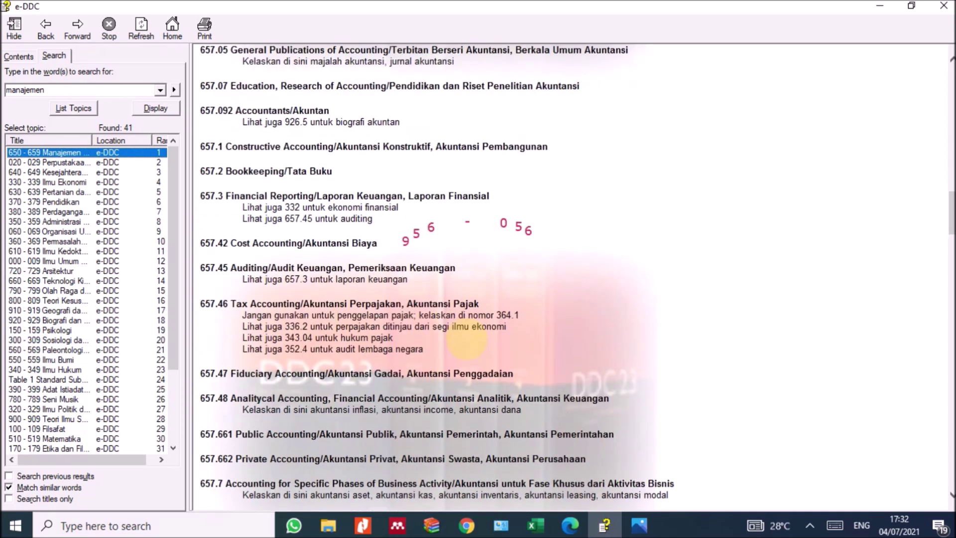
scroll(466, 336, down, 2)
scroll(466, 338, down, 3)
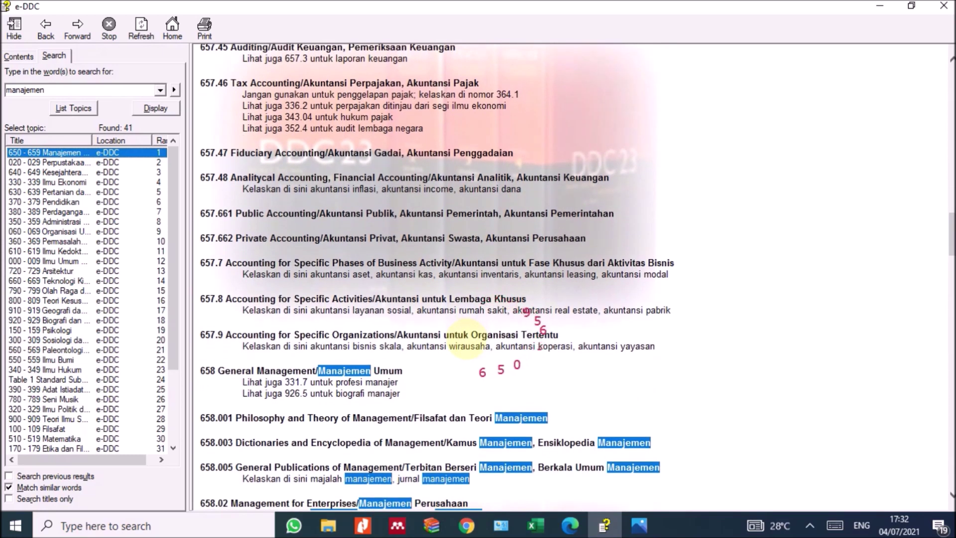
scroll(467, 338, down, 2)
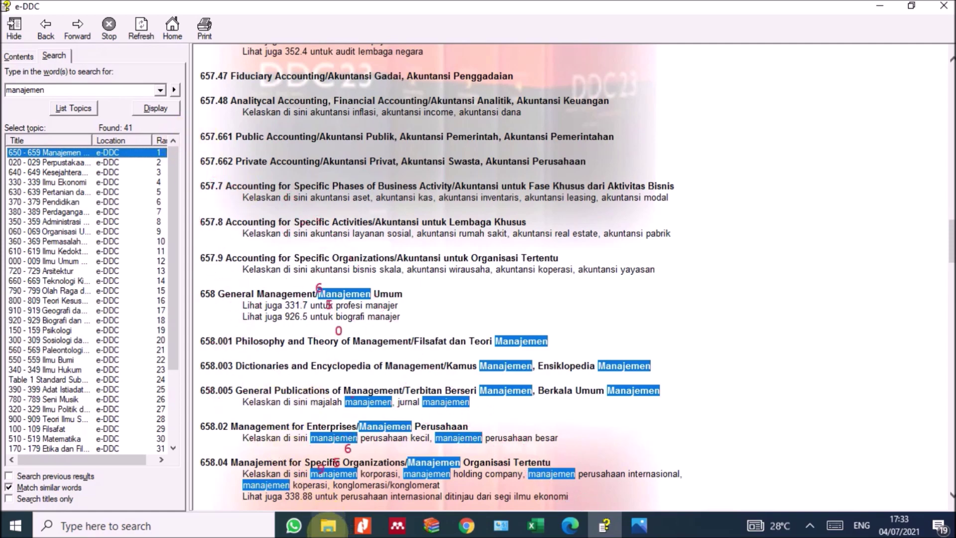
Step: Switch to File Explorer and open the book cover image buku 3_1.jpg from the Bahan Pustaka folder
click(328, 526)
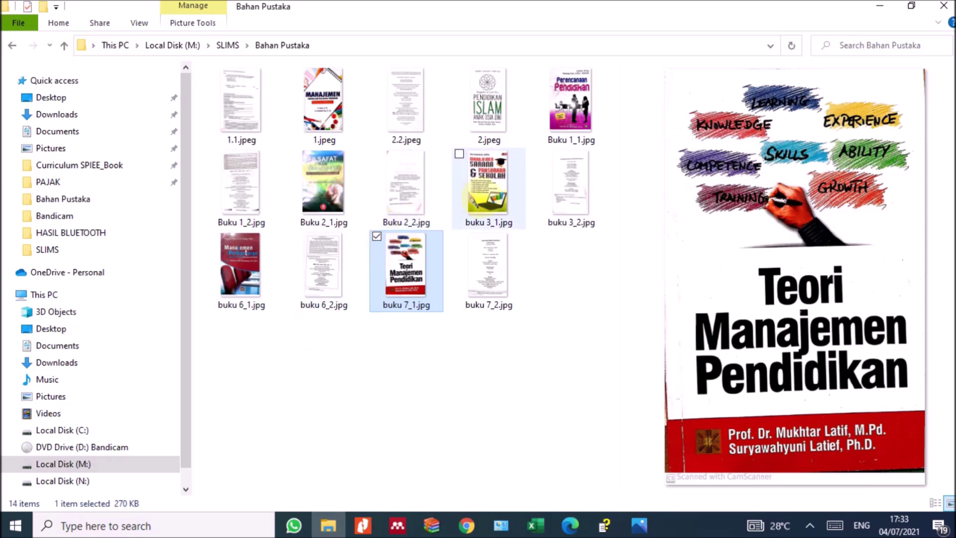
click(478, 197)
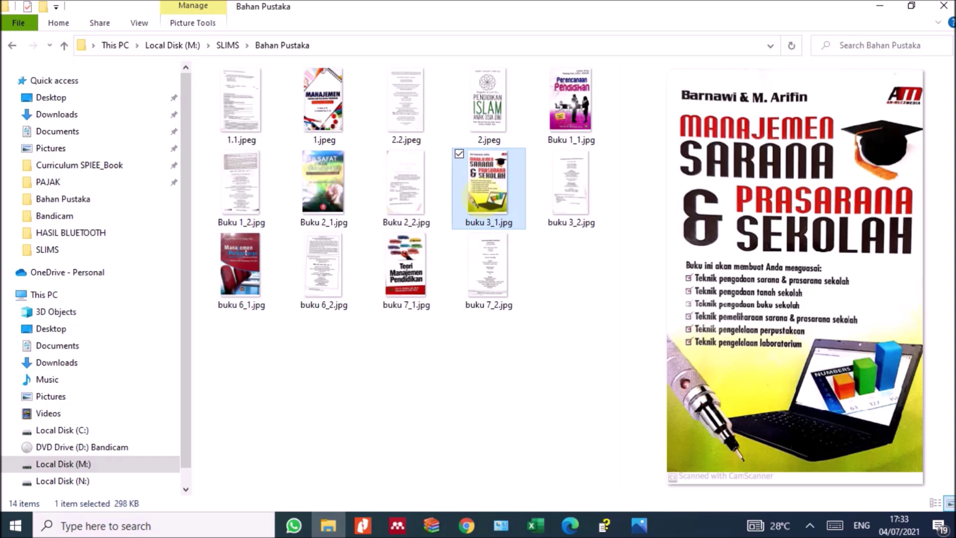
double_click(470, 199)
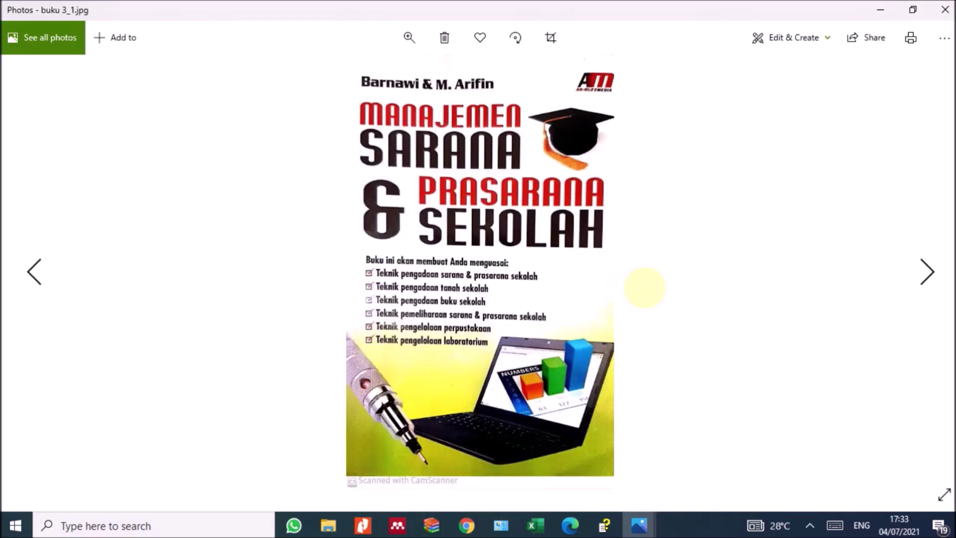
Step: Switch back to e-DDC, search for "pendidikan" and display the 370 - 379 Pendidikan topic
click(604, 525)
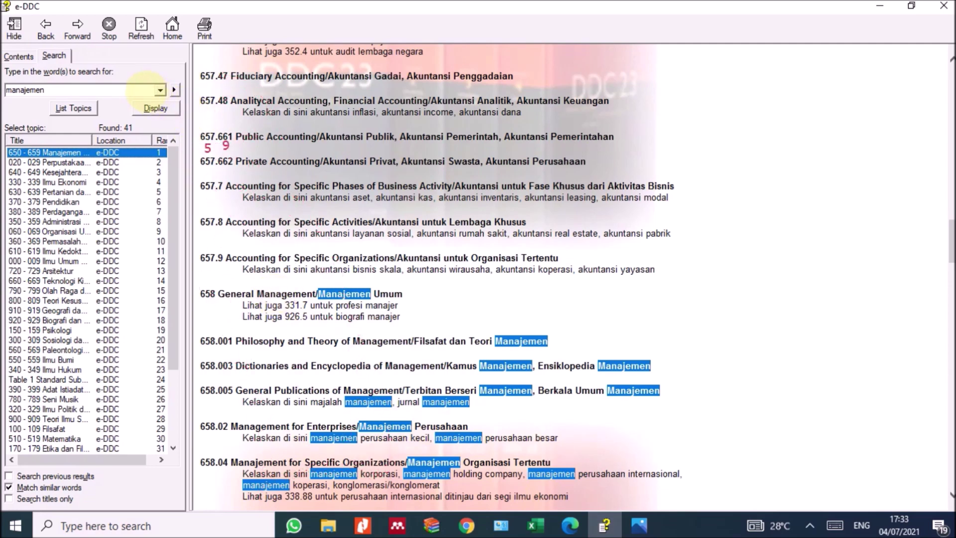
click(146, 90)
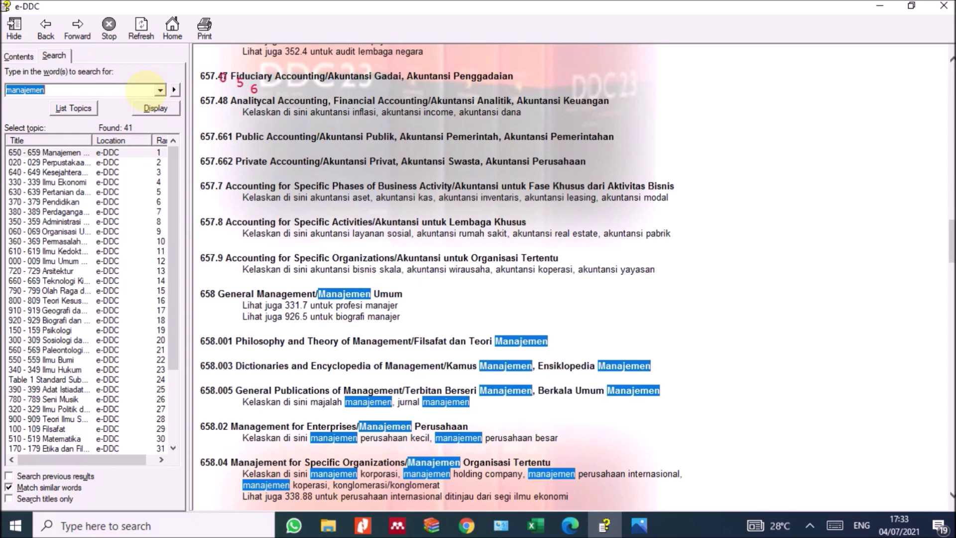
text(pendidikan)
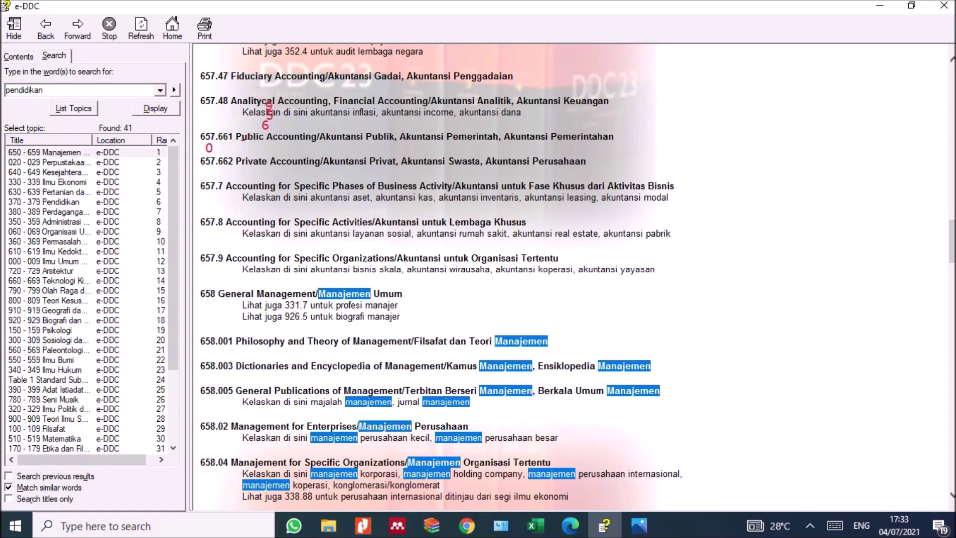
key(Return)
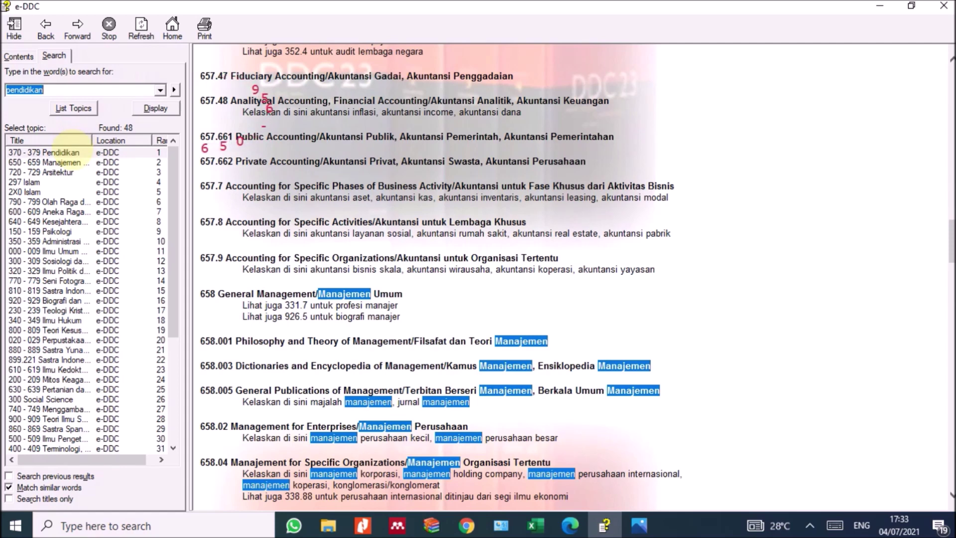
double_click(73, 152)
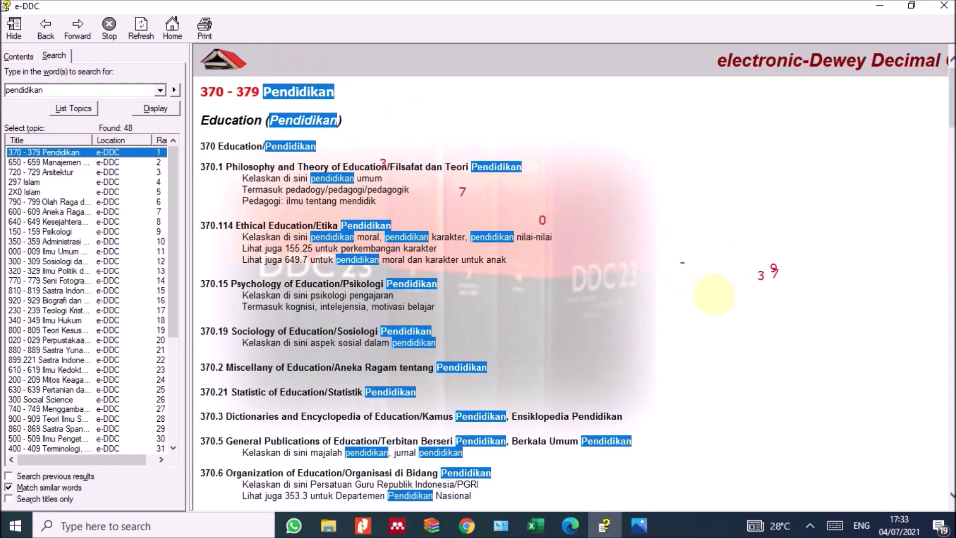
Step: Examine the 370 and 371 entries of the education topic for a class number matching management of school facilities and infrastructure
scroll(714, 294, down, 3)
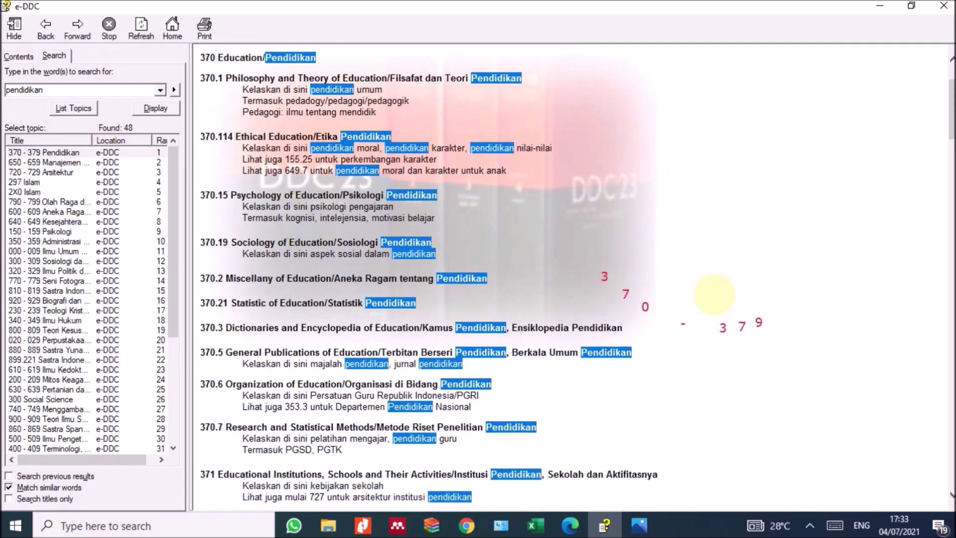
scroll(714, 294, down, 4)
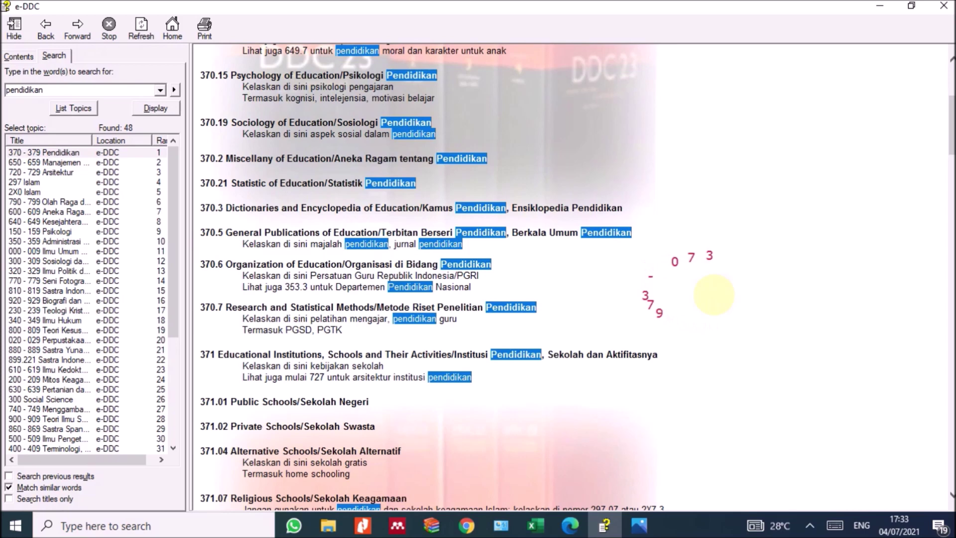
scroll(714, 294, down, 2)
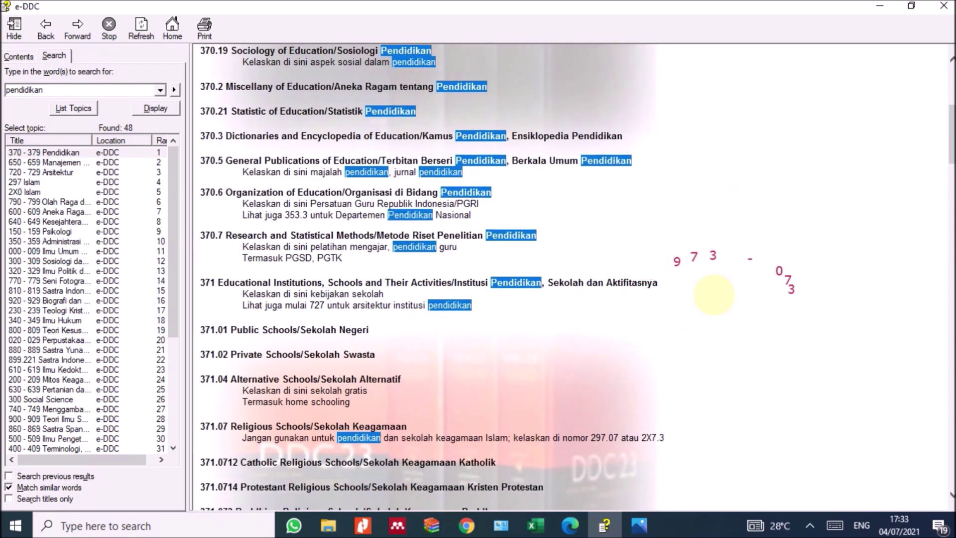
scroll(713, 295, down, 2)
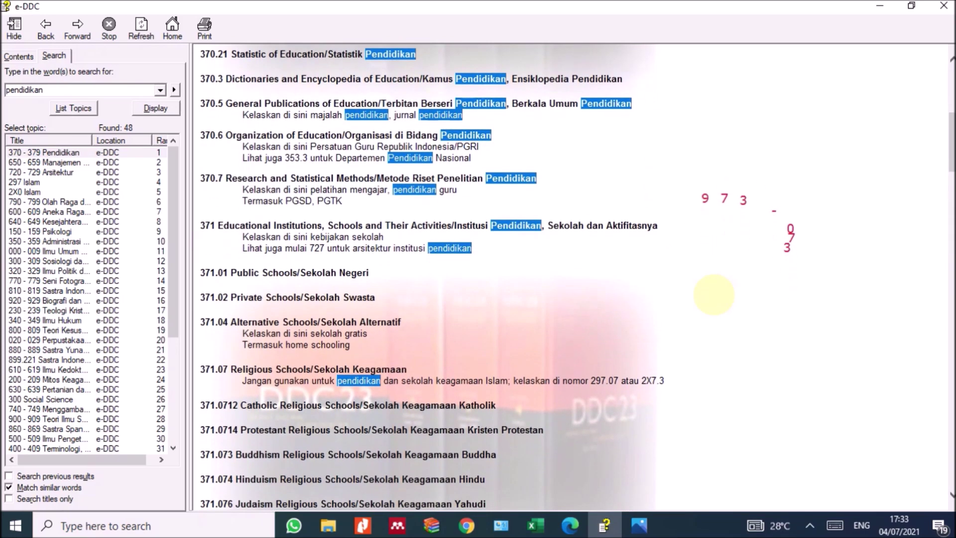
scroll(714, 295, down, 1)
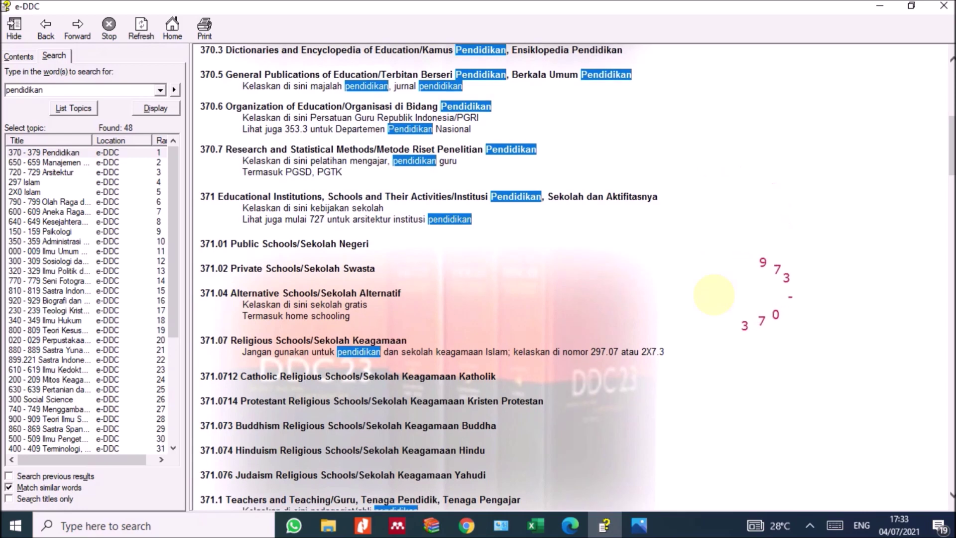
scroll(713, 294, down, 2)
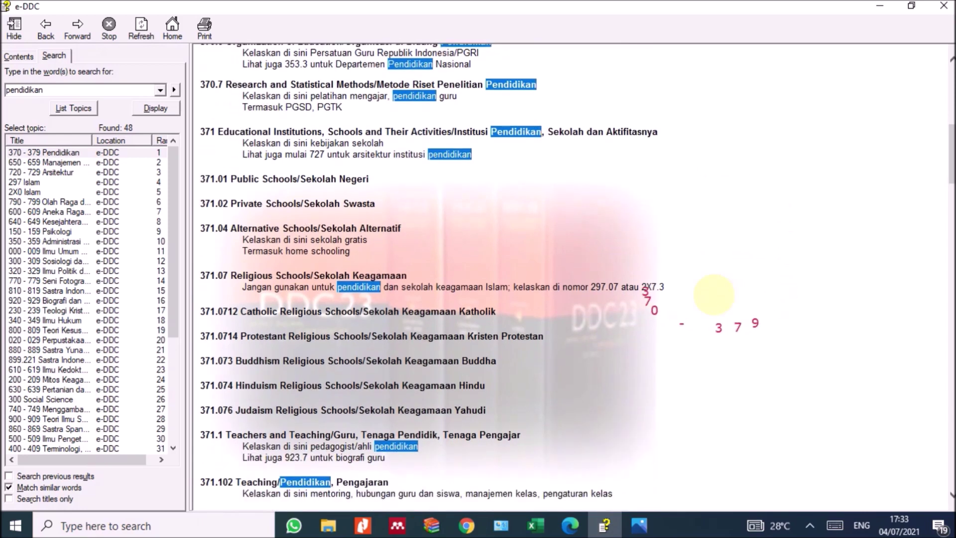
scroll(714, 295, down, 6)
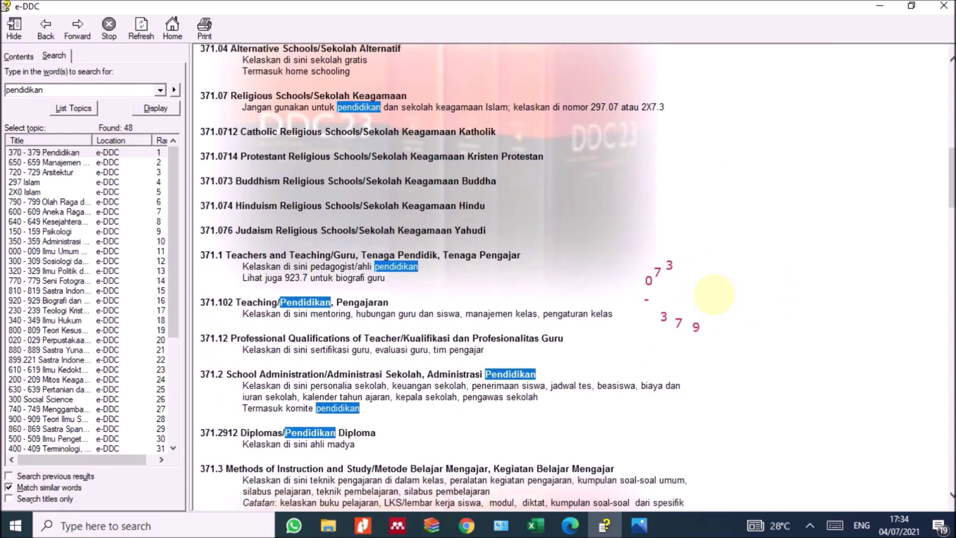
scroll(713, 294, down, 3)
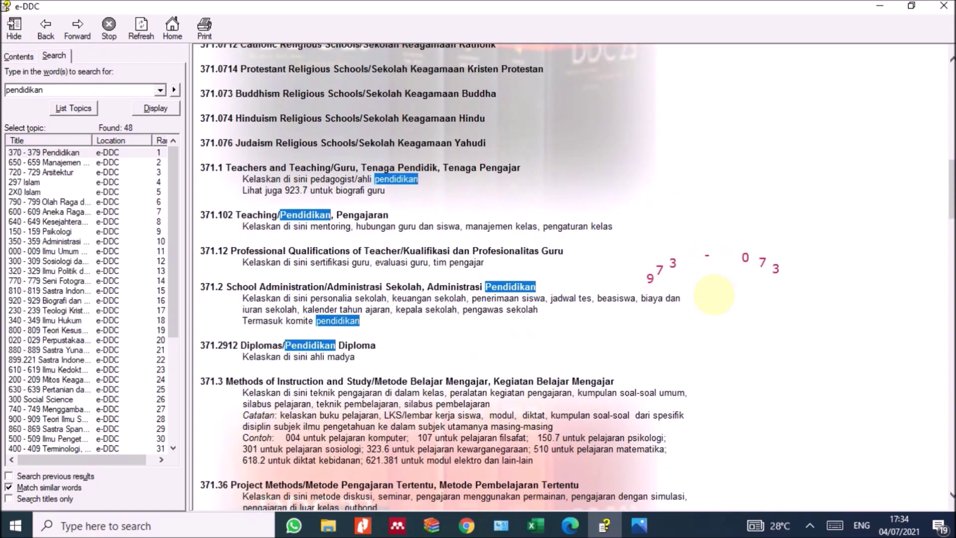
scroll(714, 294, down, 7)
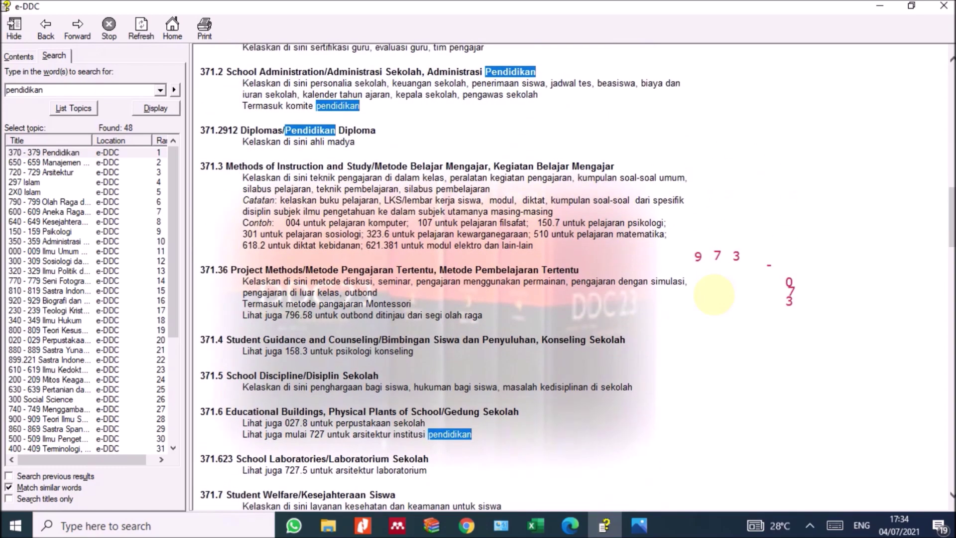
scroll(714, 294, down, 4)
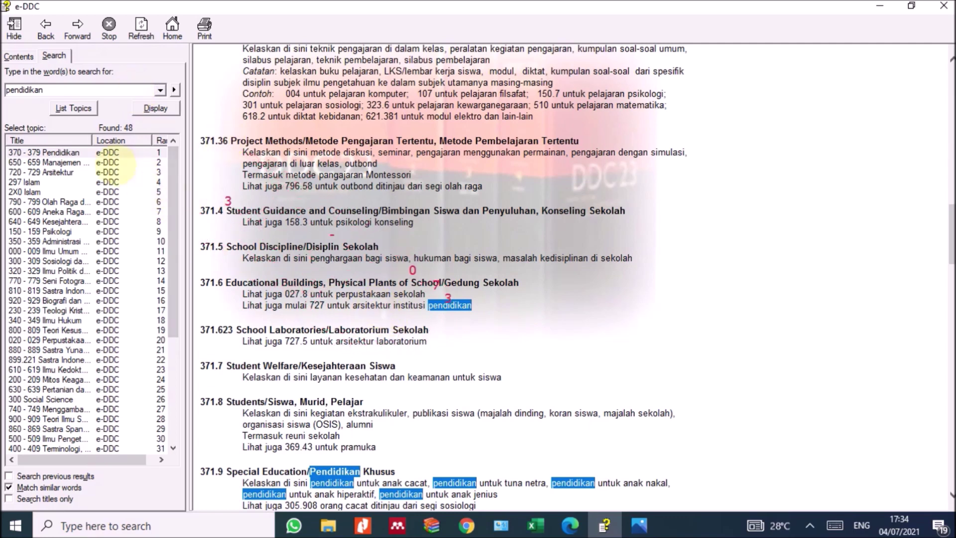
Step: Display the 650 - 659 Manajemen topic from the "pendidikan" results and clear the search word
click(105, 163)
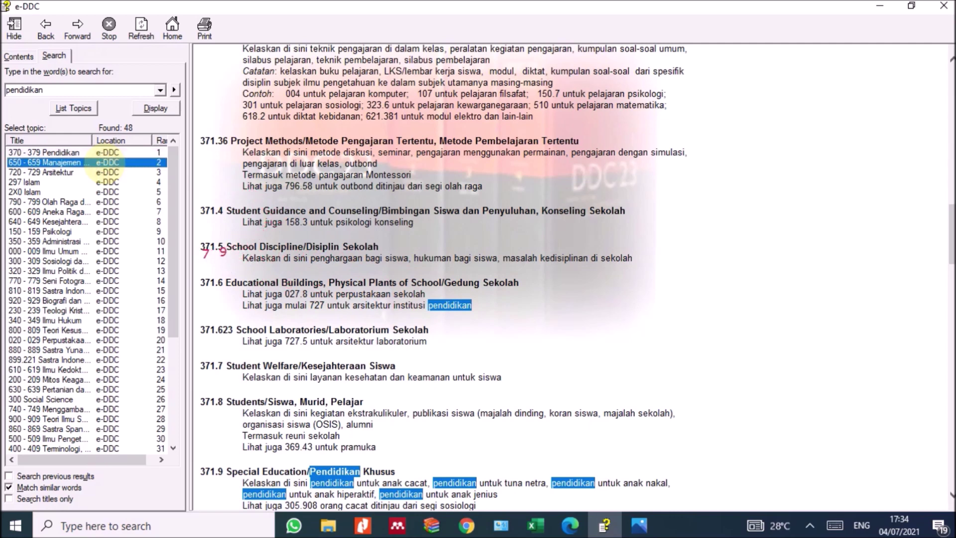
double_click(107, 162)
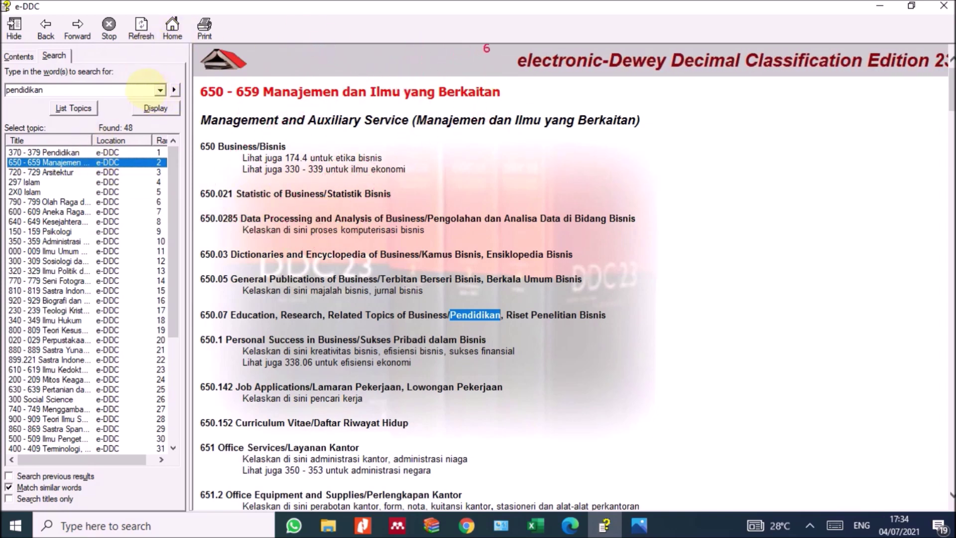
click(145, 89)
key(BackSpace)
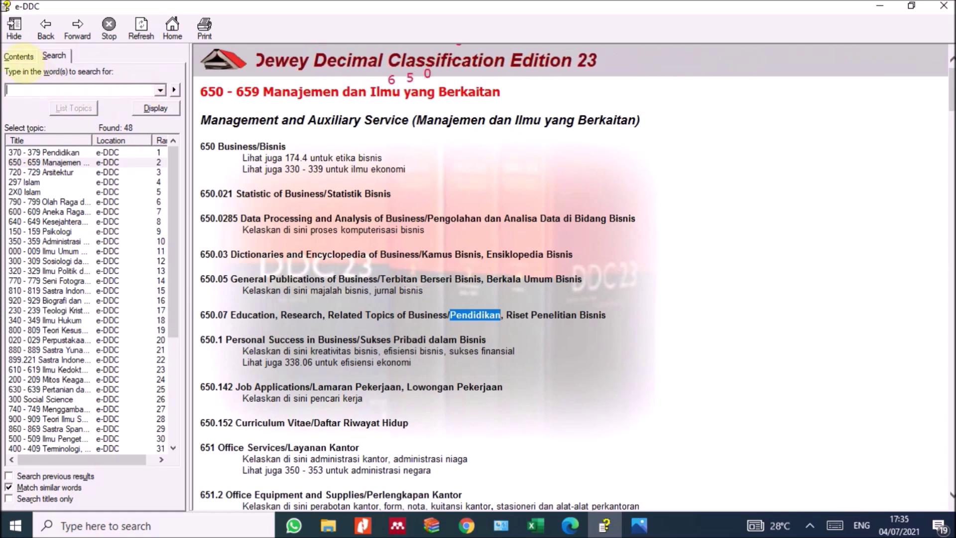
Step: Switch from the search to the table of contents and expand e-DDC Edition 23 to list its main classes
click(19, 56)
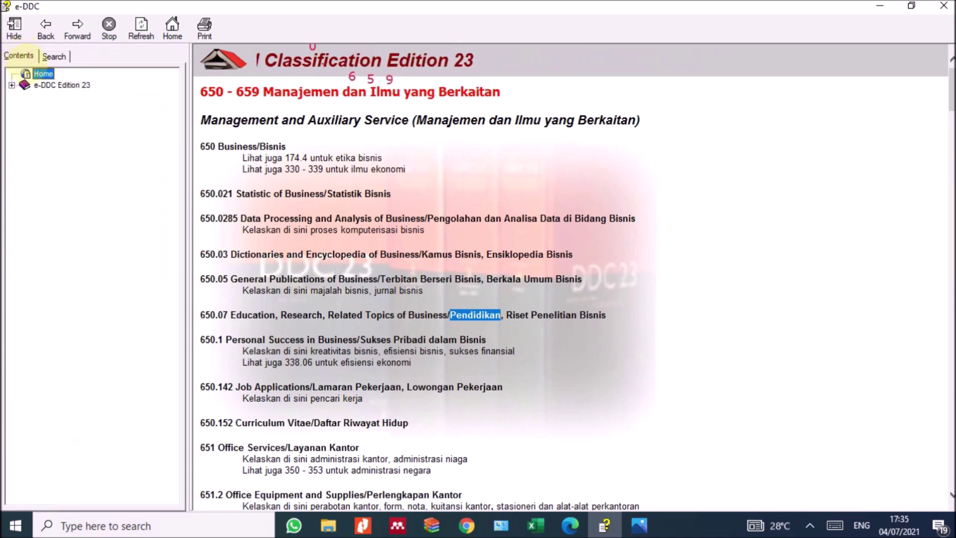
click(50, 84)
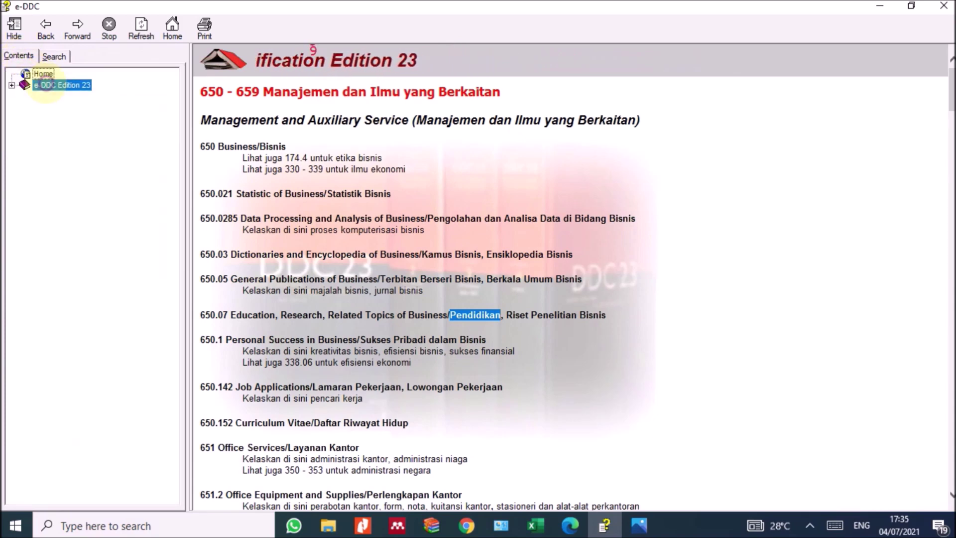
click(11, 85)
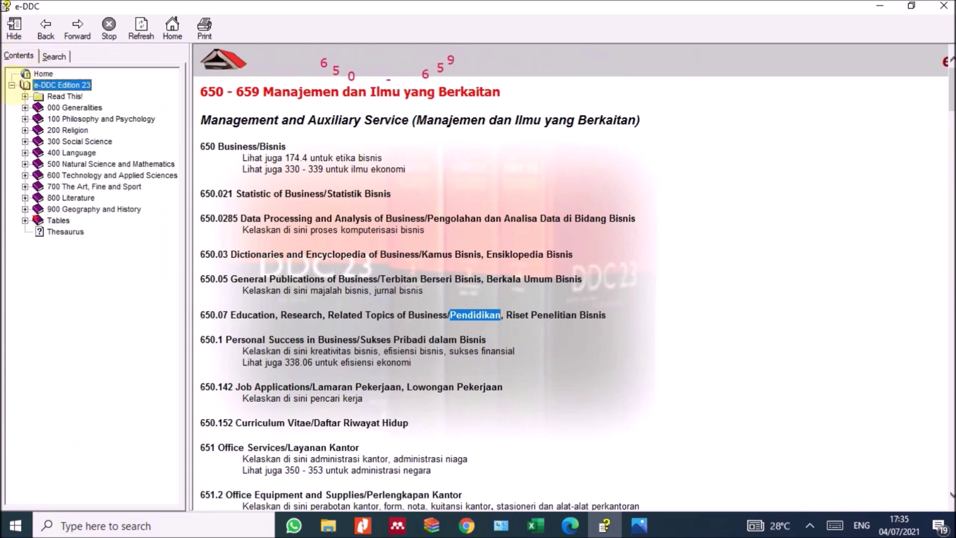